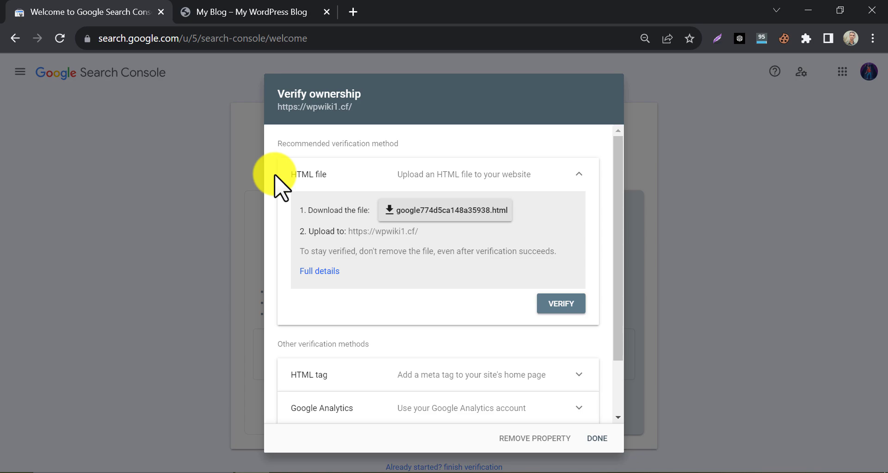
Switch from Search Console to the My Blog website and look over its home page
click(258, 11)
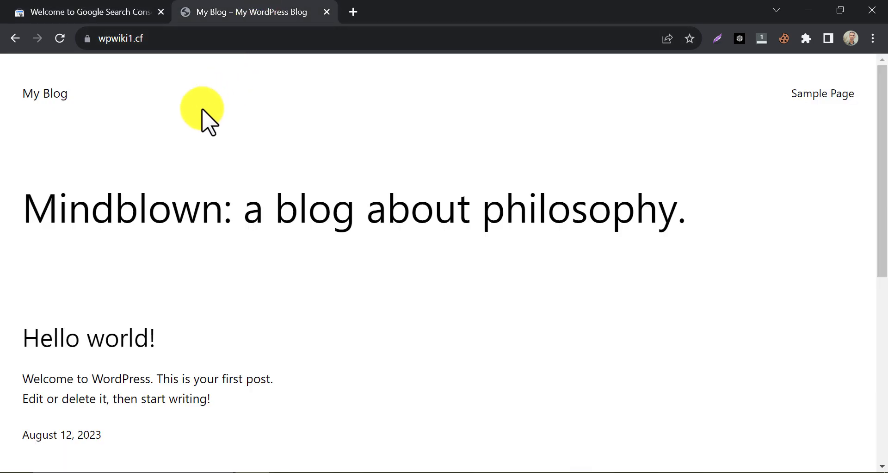
scroll(202, 110, down, 3)
scroll(204, 118, up, 3)
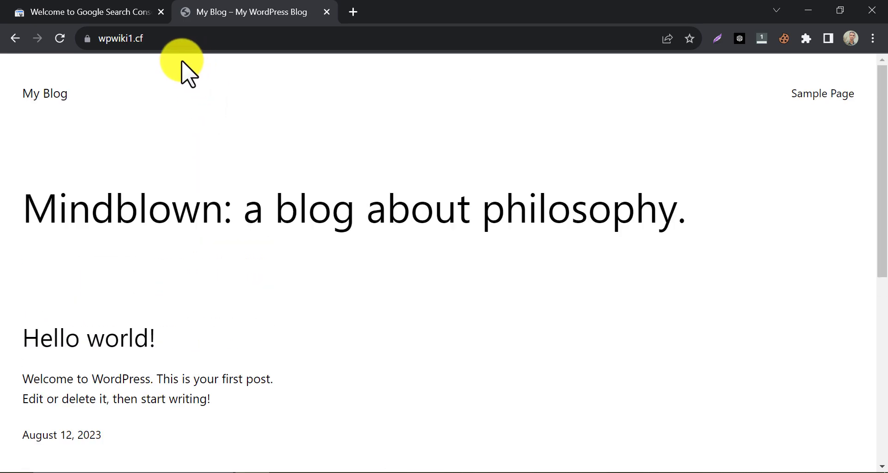
Open the site's cPanel login page at wpwiki1.cf/cpanel and start on its username field
click(327, 34)
text(/cpanel)
key(Return)
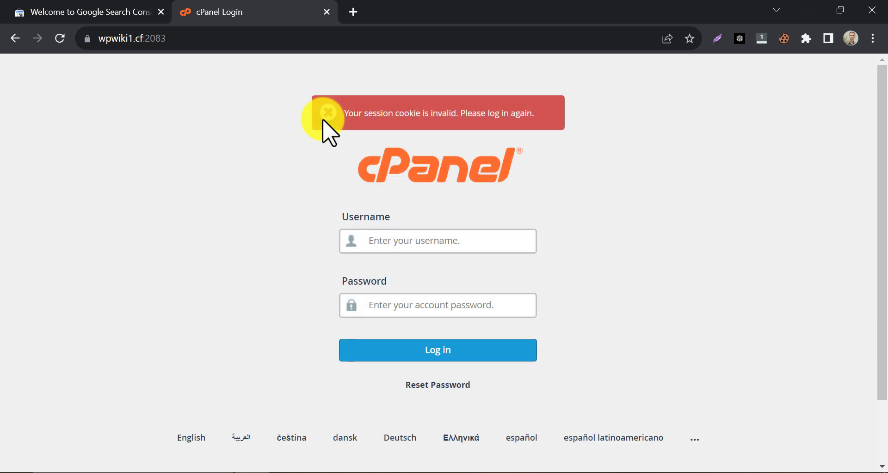
click(395, 243)
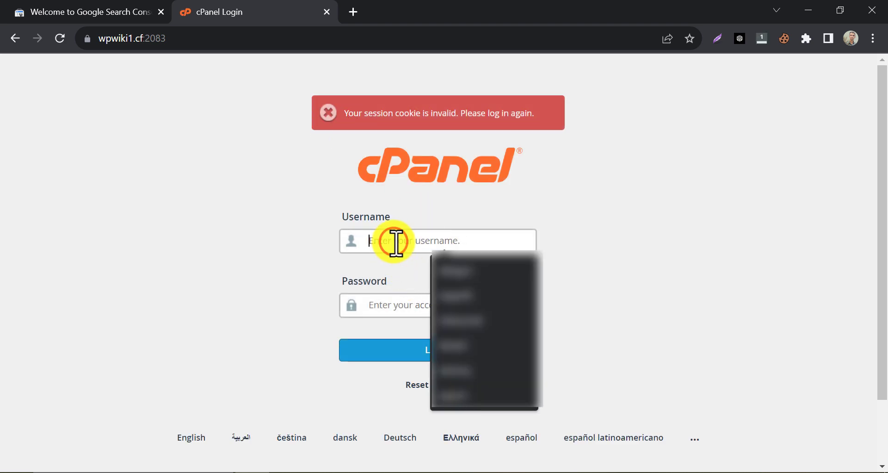
click(303, 249)
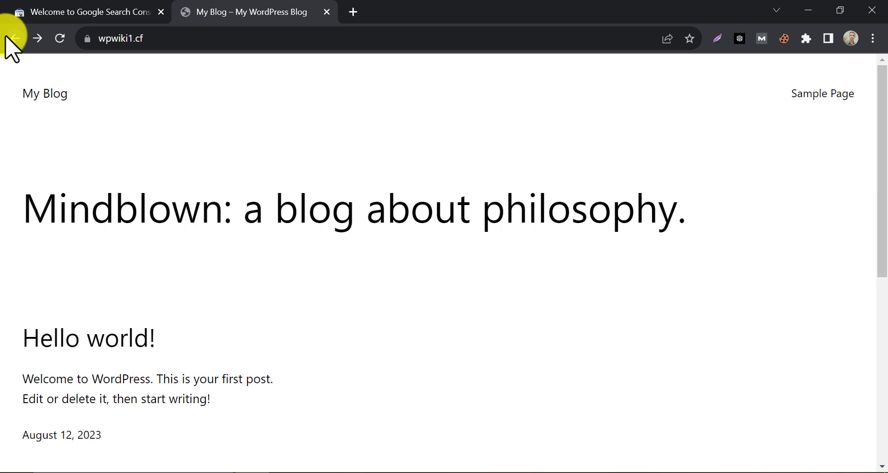
Open the WordPress login page of the site at wpwiki1.cf/login
click(212, 45)
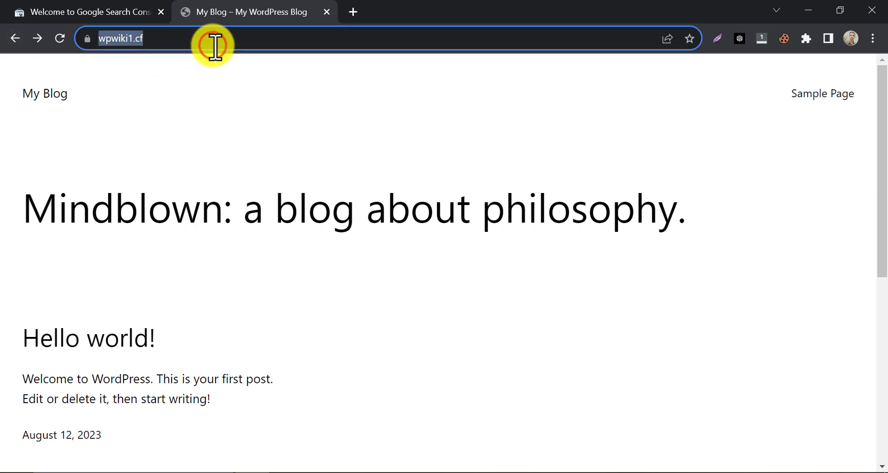
click(272, 44)
text(login)
key(Return)
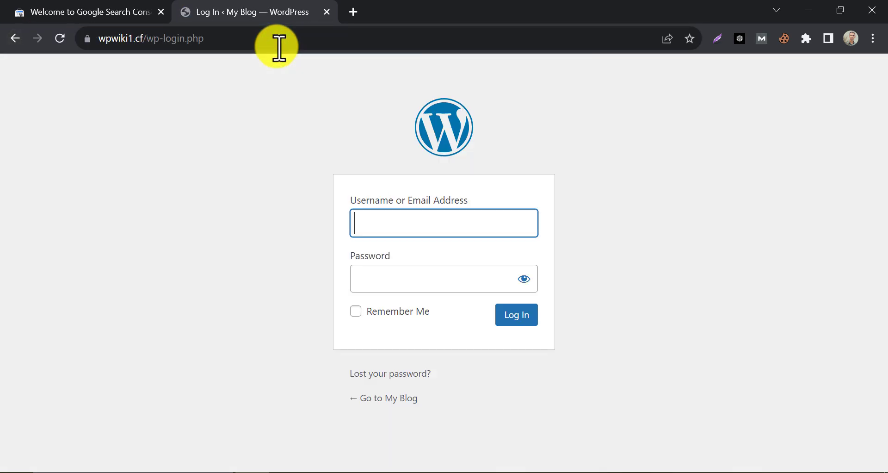
Log in to WordPress as admin with the account password and Remember Me enabled, and dismiss the browser's offer to save the password
text(admin)
click(369, 285)
key(ctrl+v)
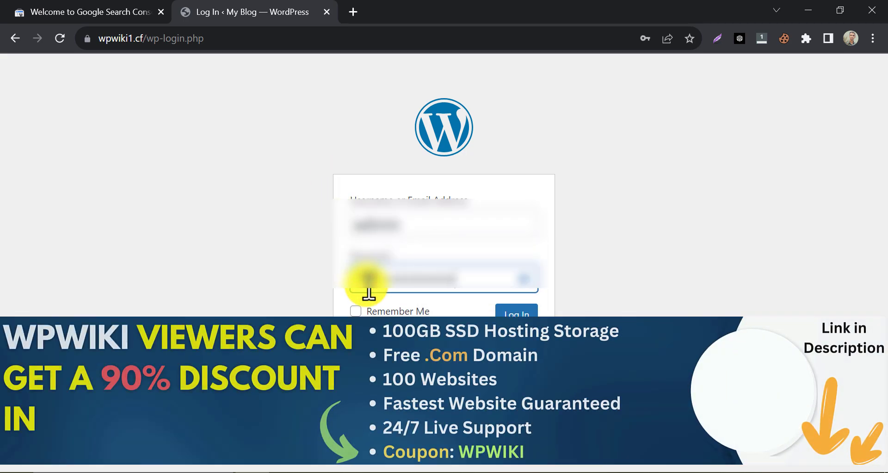
click(386, 310)
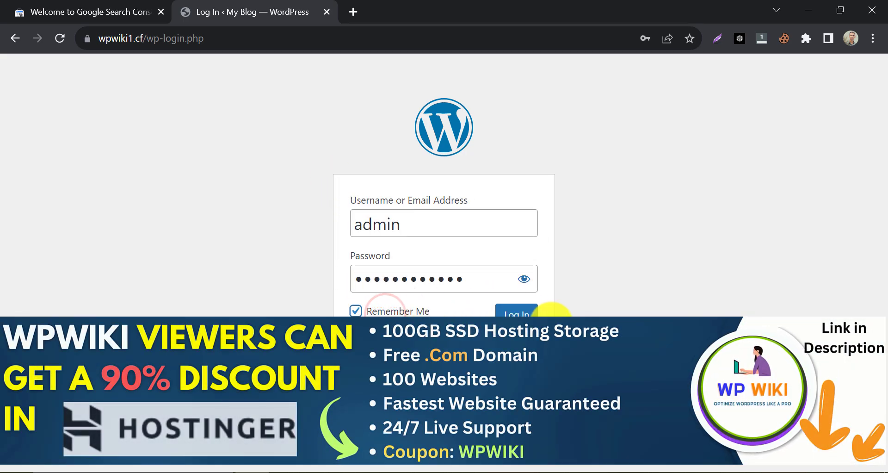
click(527, 313)
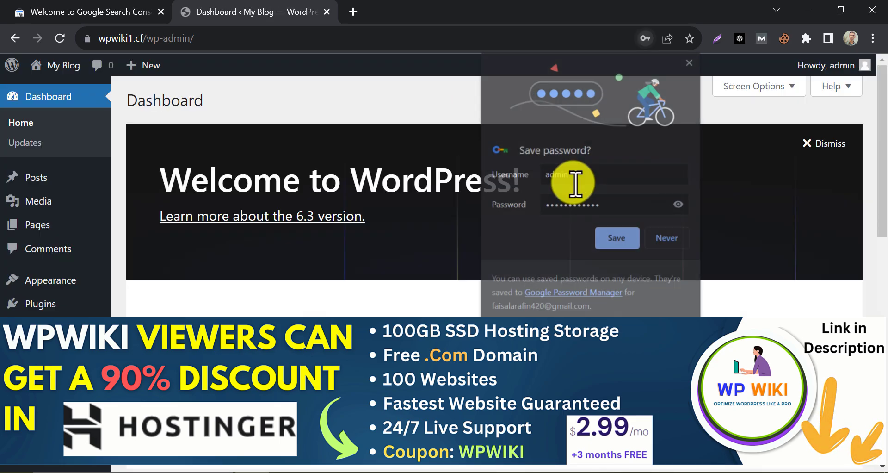
click(689, 63)
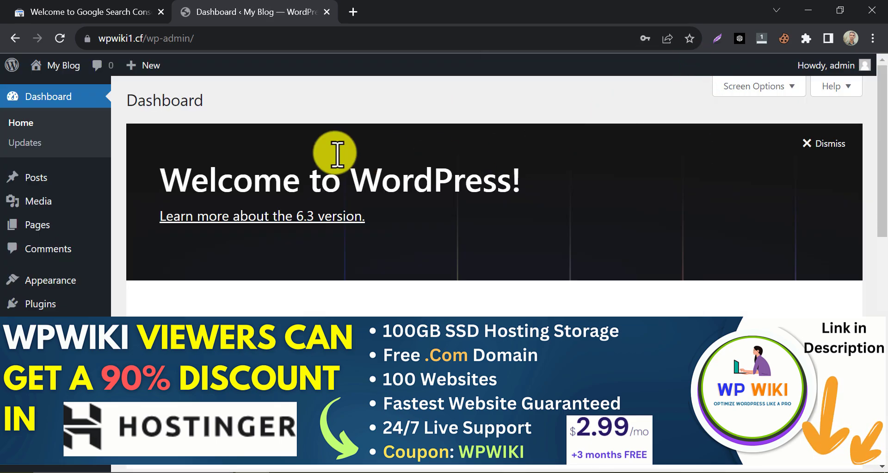
Search for "filester" among the new plugins that can be added to WordPress
mouse_move(56, 309)
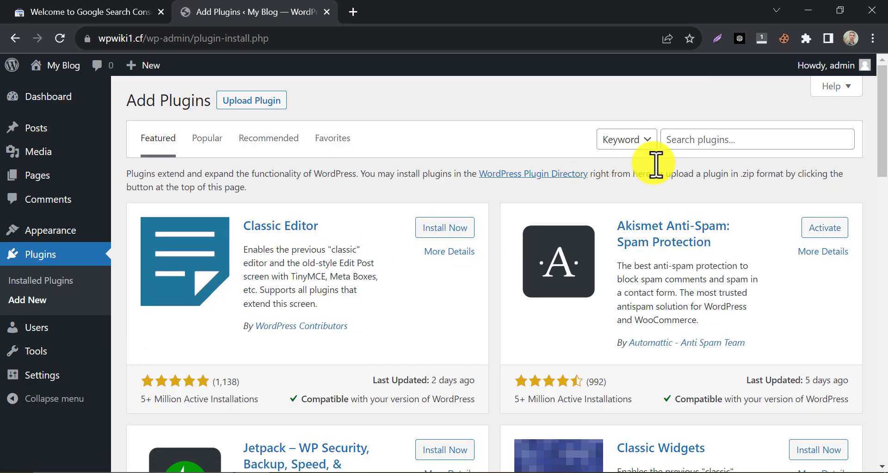
click(678, 145)
text(f)
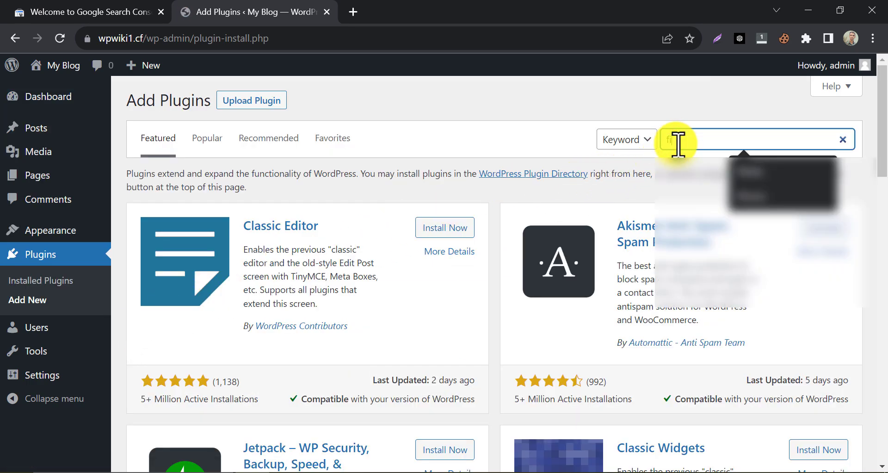
text(ilester)
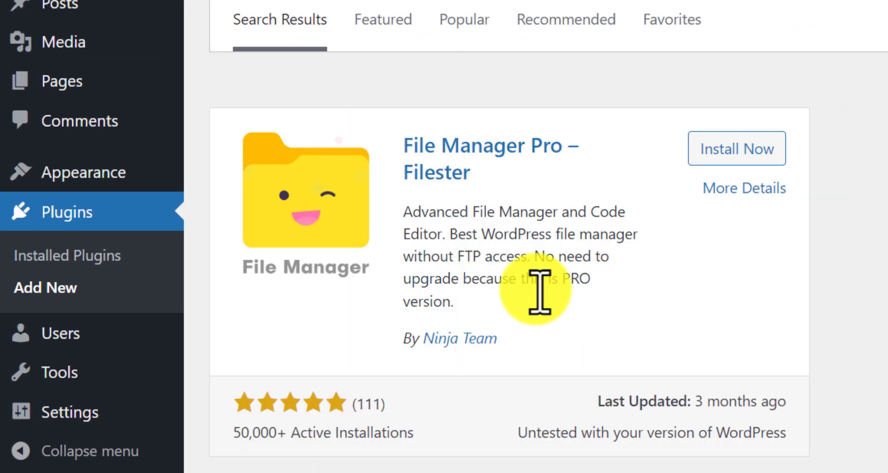
Install and activate the File Manager Pro – Filester plugin, and open its File Manager page
click(710, 148)
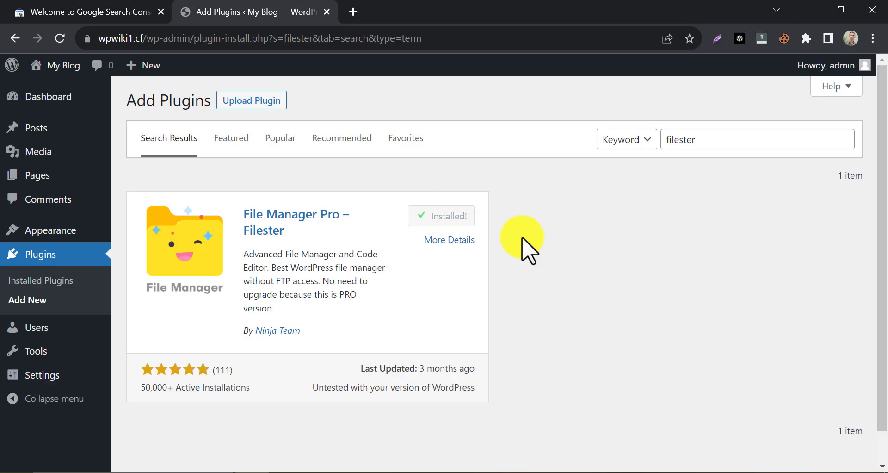
click(448, 222)
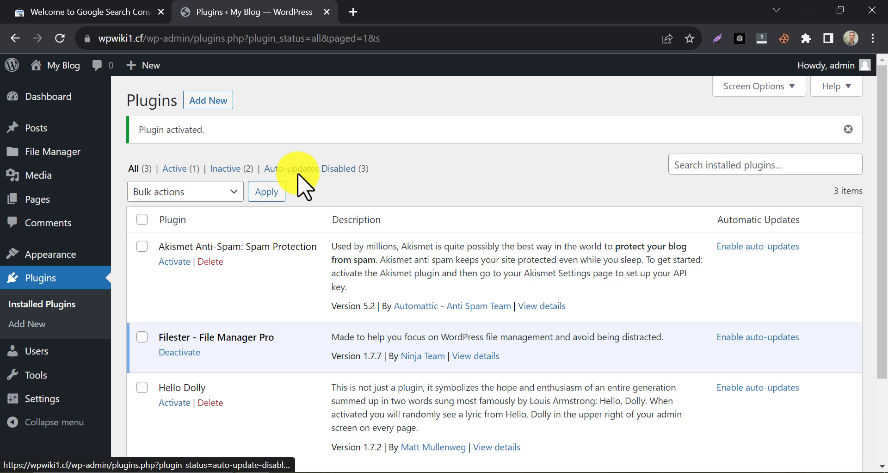
click(59, 151)
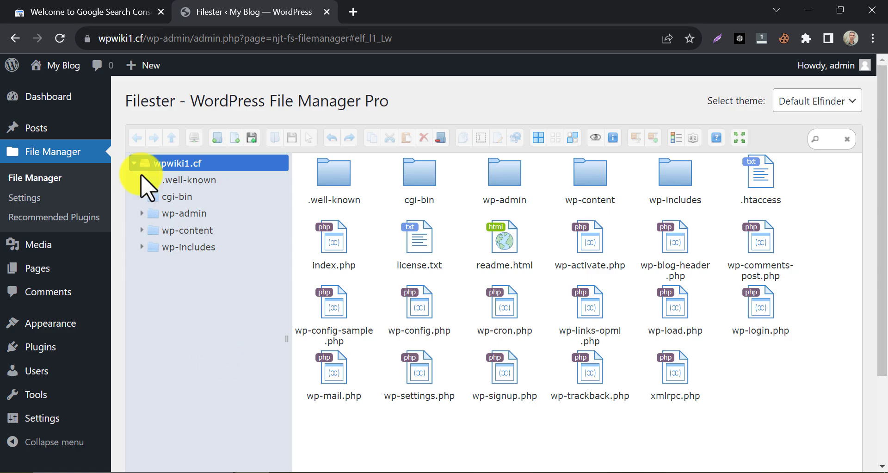
Download the HTML verification file from Google Search Console and upload it to the wpwiki1.cf root folder in Filester
click(143, 8)
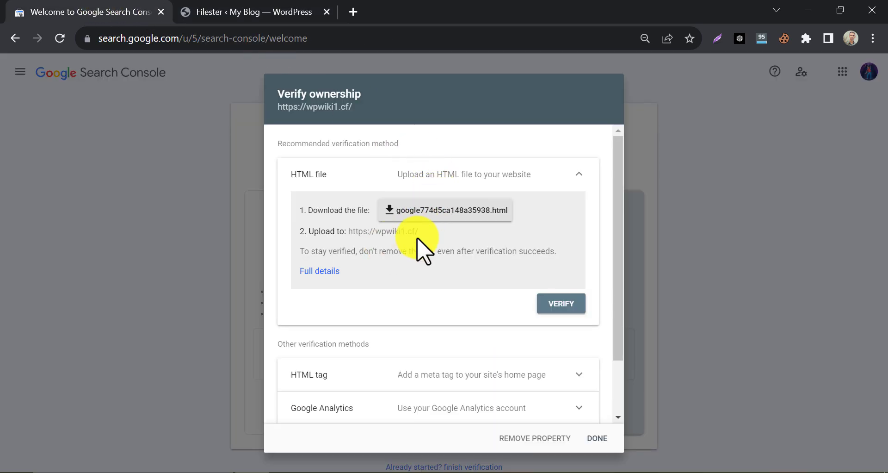
click(400, 211)
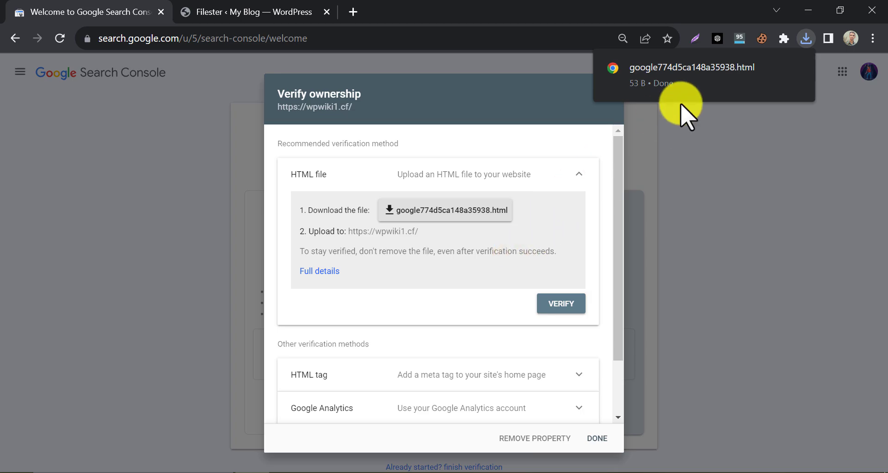
click(253, 13)
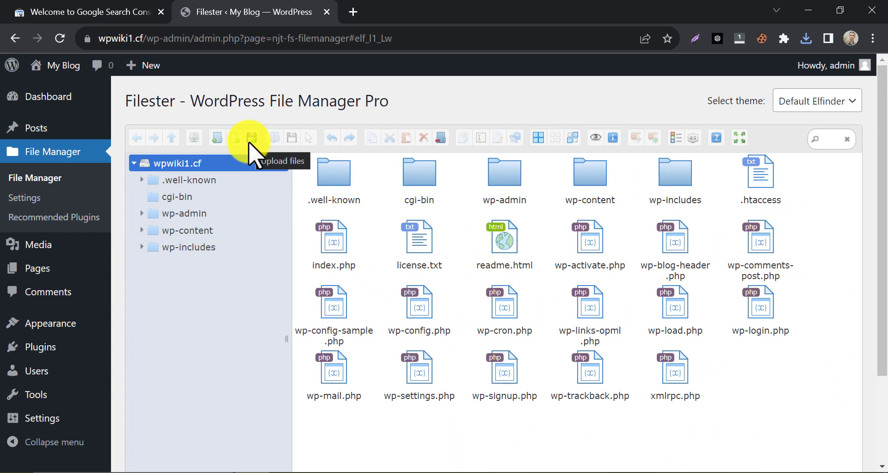
click(250, 138)
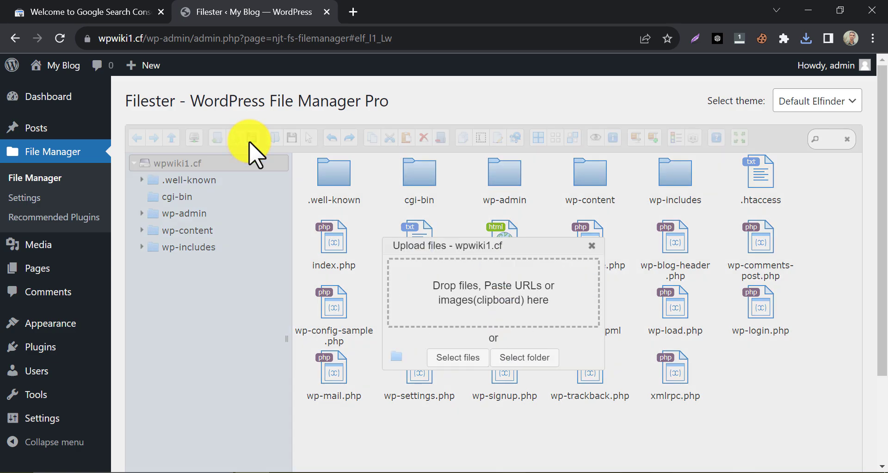
click(459, 357)
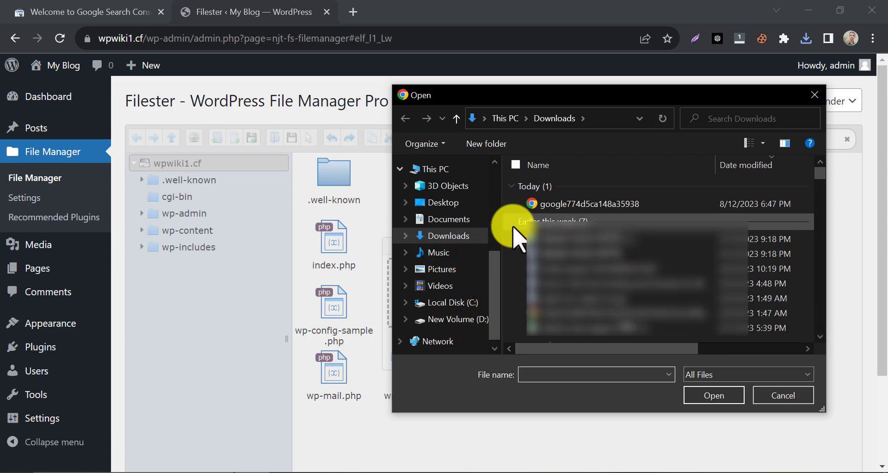
click(542, 203)
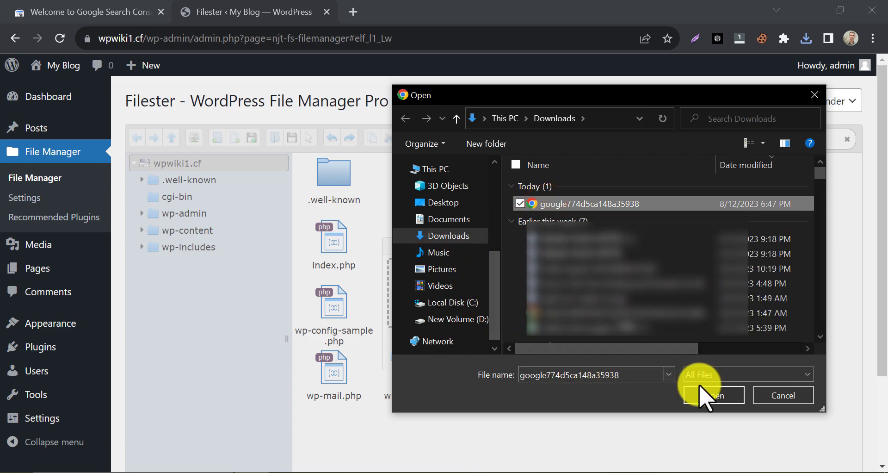
click(704, 394)
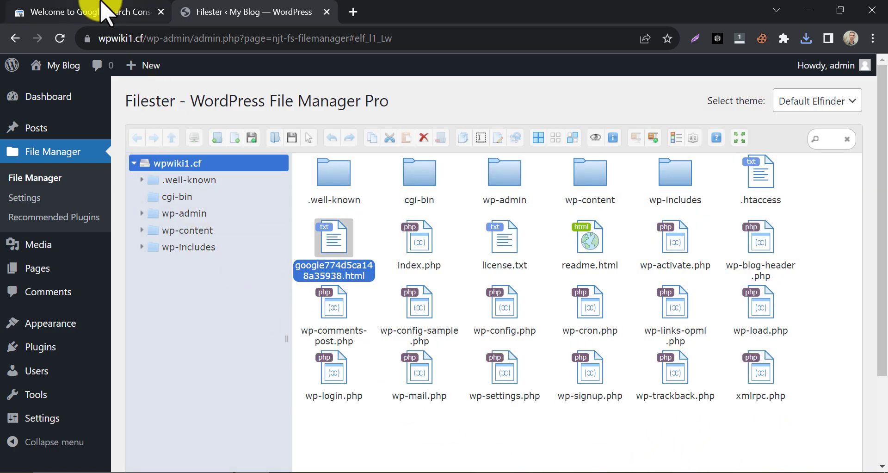
click(138, 11)
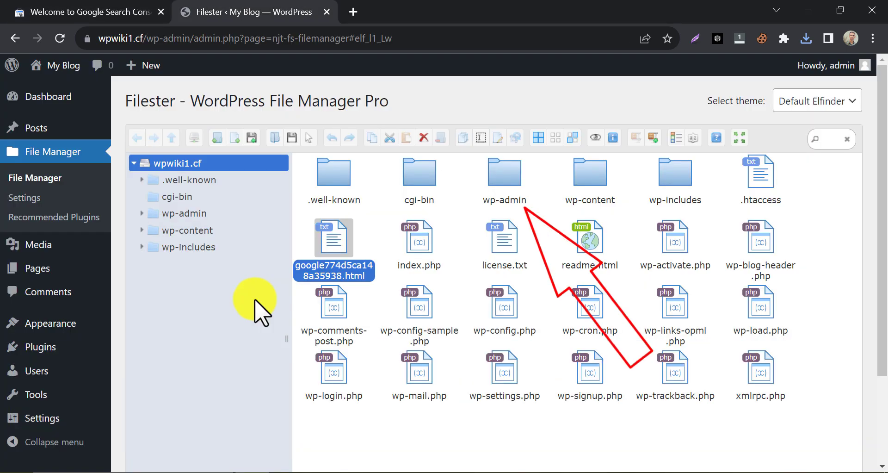
click(104, 10)
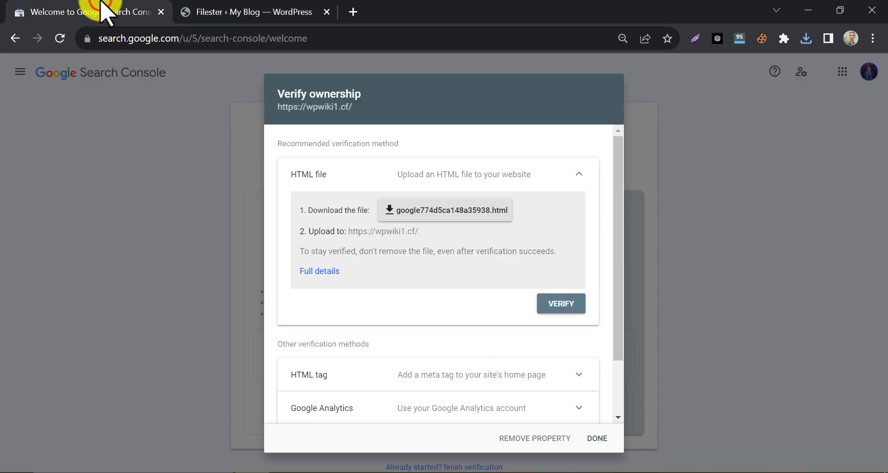
click(561, 303)
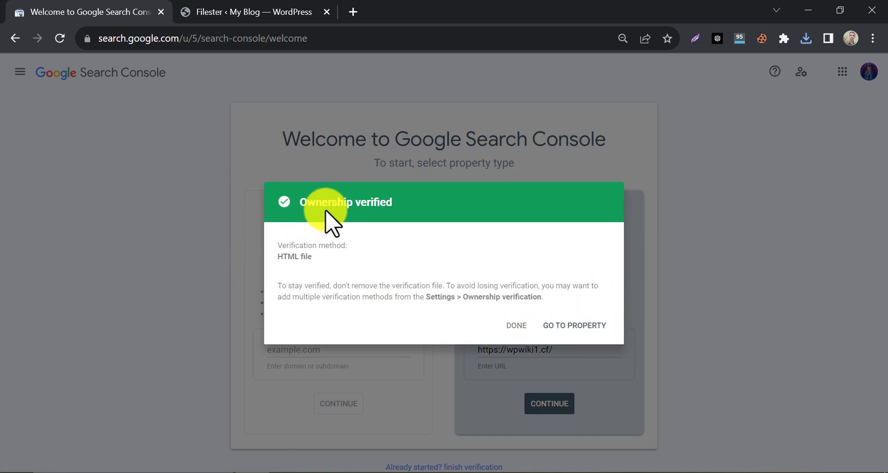
click(551, 324)
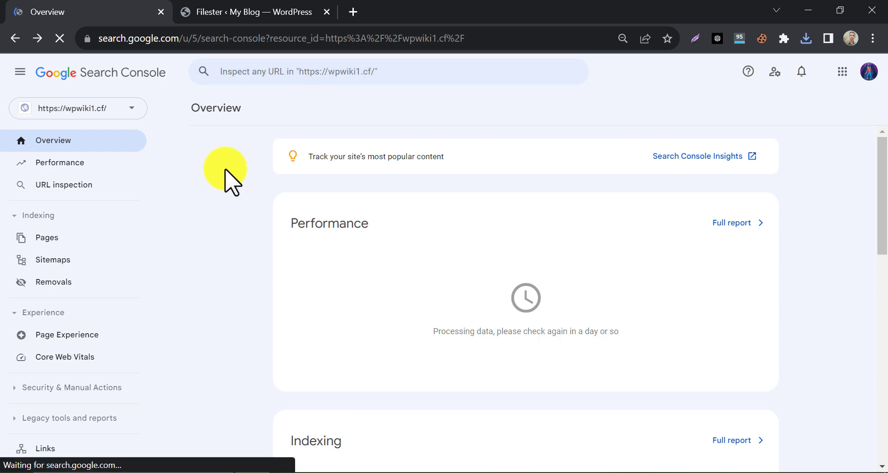
click(129, 109)
Return to Filester and permanently delete the uploaded Google verification HTML file from the wpwiki1.cf root folder
click(241, 12)
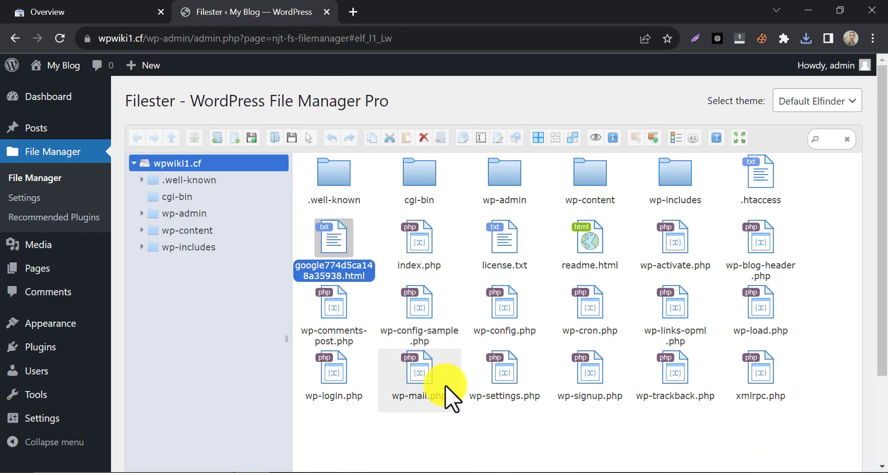
click(514, 426)
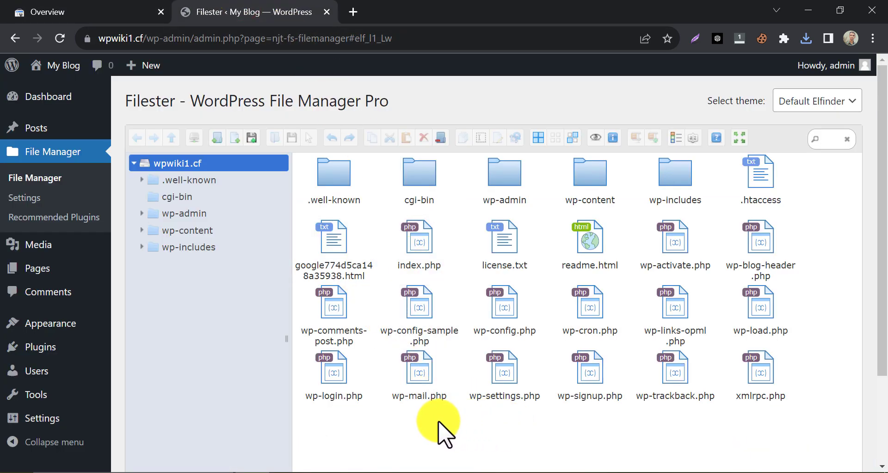
click(437, 256)
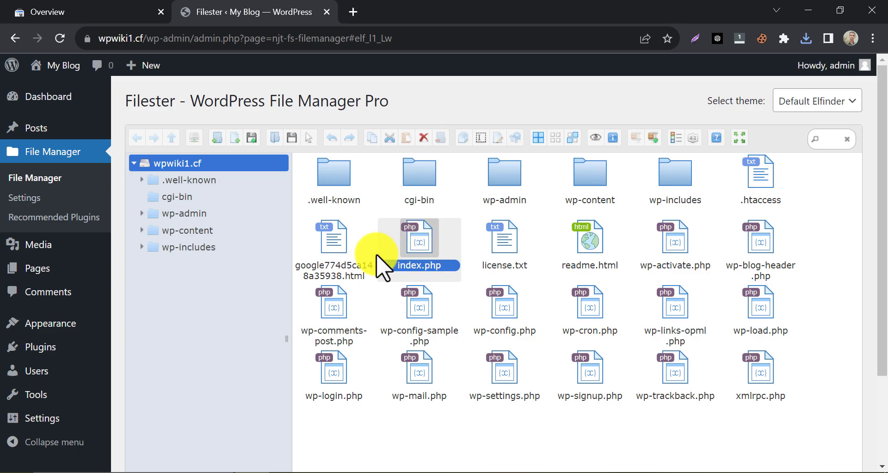
click(336, 250)
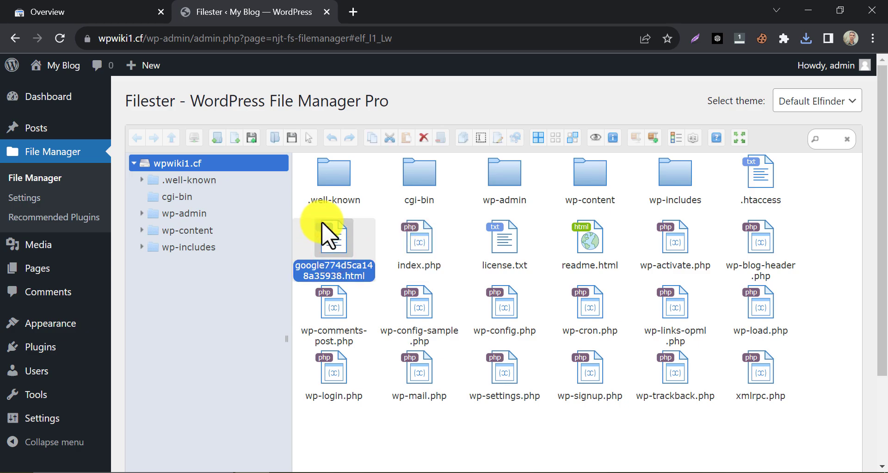
click(421, 139)
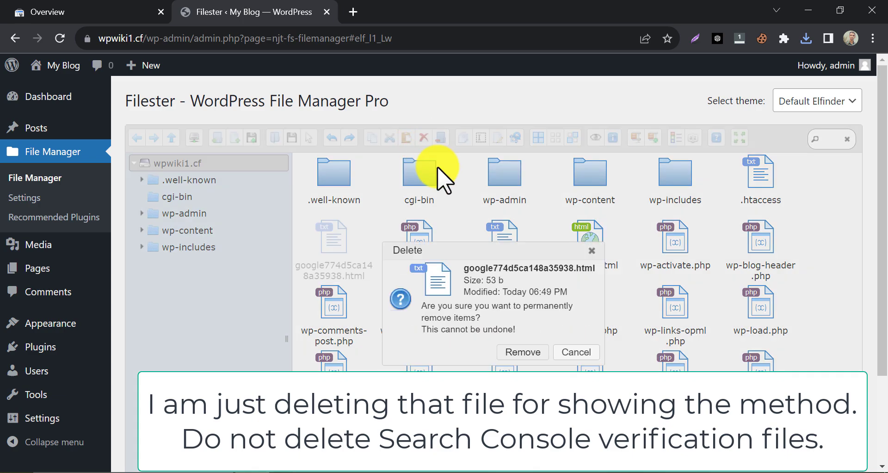
click(522, 353)
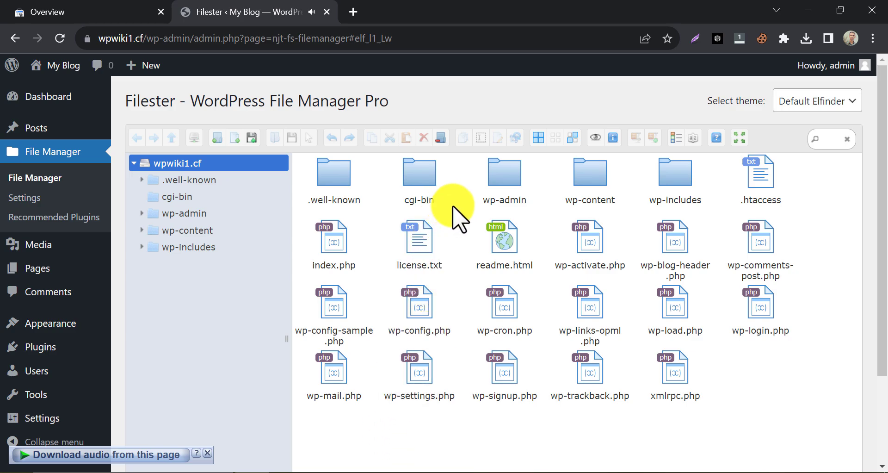
Browse the contents of the wp-content and wp-admin folders and return to the wpwiki1.cf root folder
double_click(579, 184)
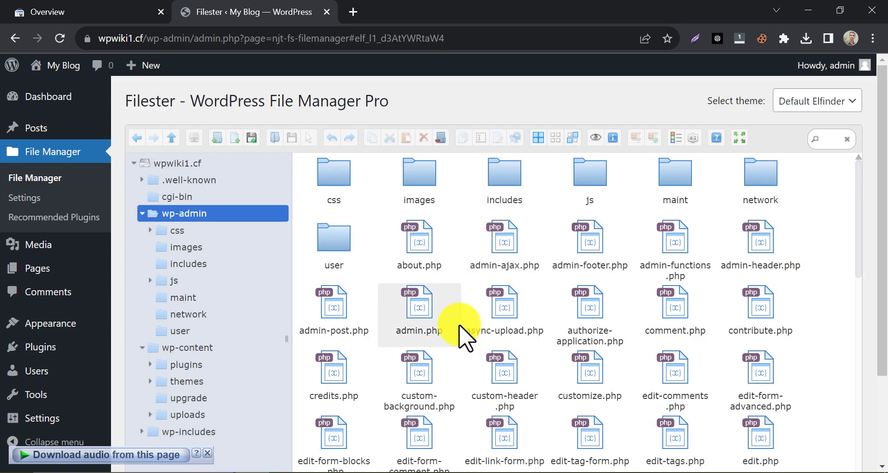
scroll(460, 334, down, 3)
click(132, 137)
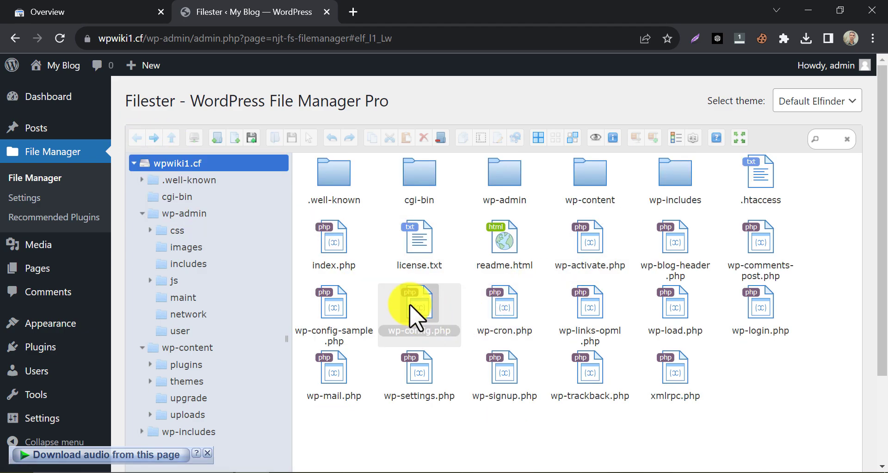
Open wp-config.php from the root folder in the ACE Editor and look through its code to the end
click(410, 305)
right_click(409, 306)
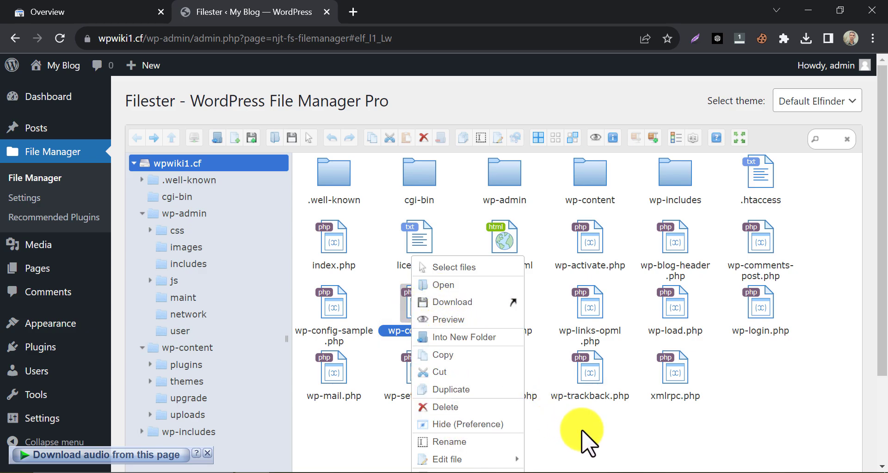
scroll(532, 439, down, 2)
mouse_move(477, 401)
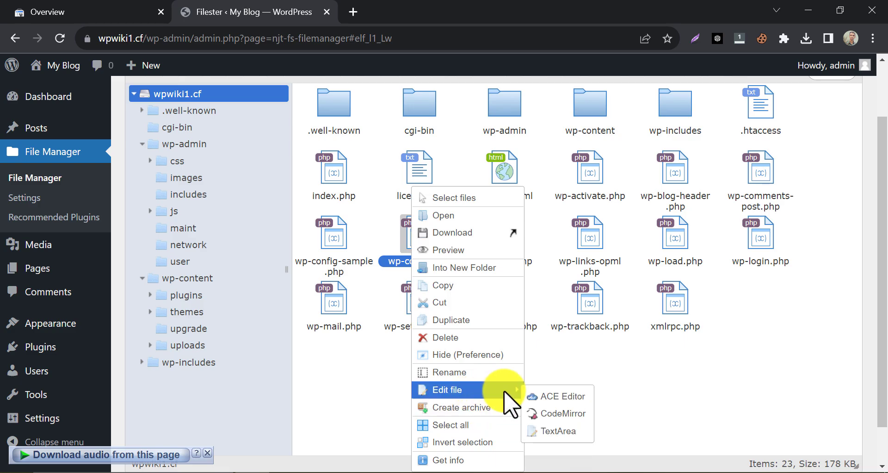
click(538, 396)
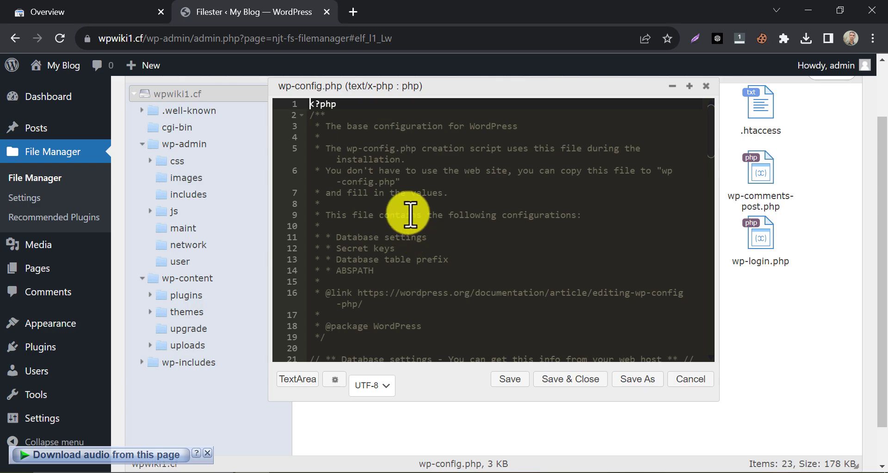
scroll(416, 229, down, 12)
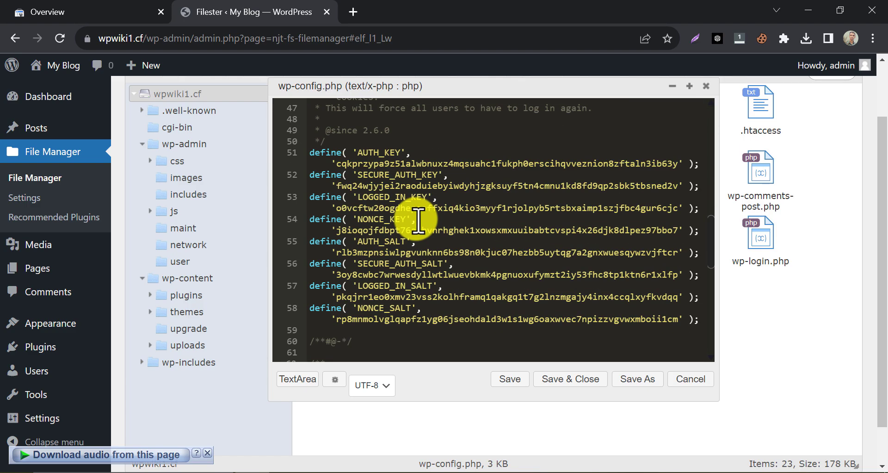
scroll(418, 221, down, 8)
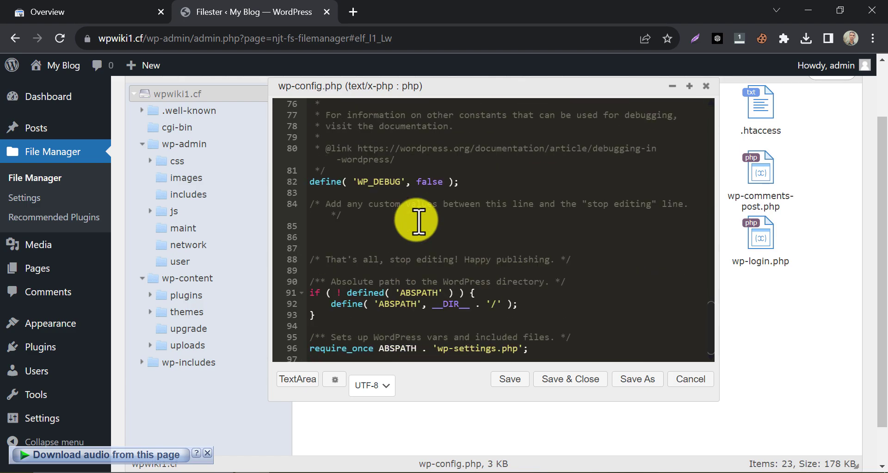
Try editing the blank lines below the custom values comment in wp-config.php, and close the file without saving
click(346, 238)
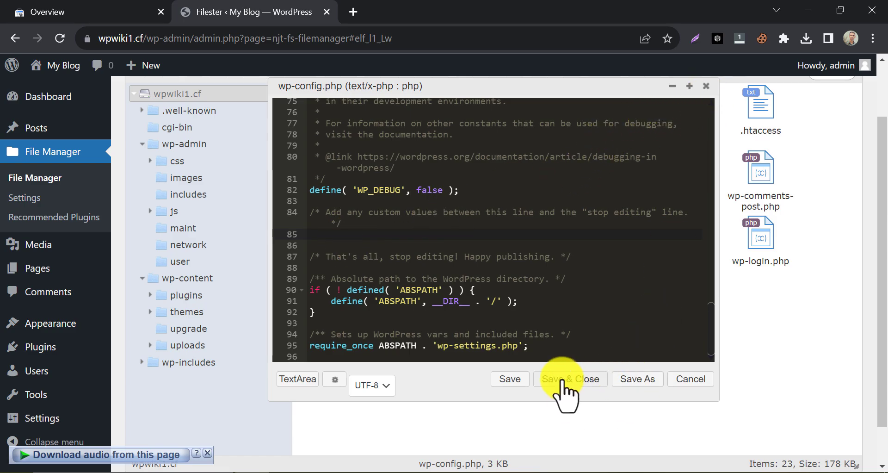
click(706, 86)
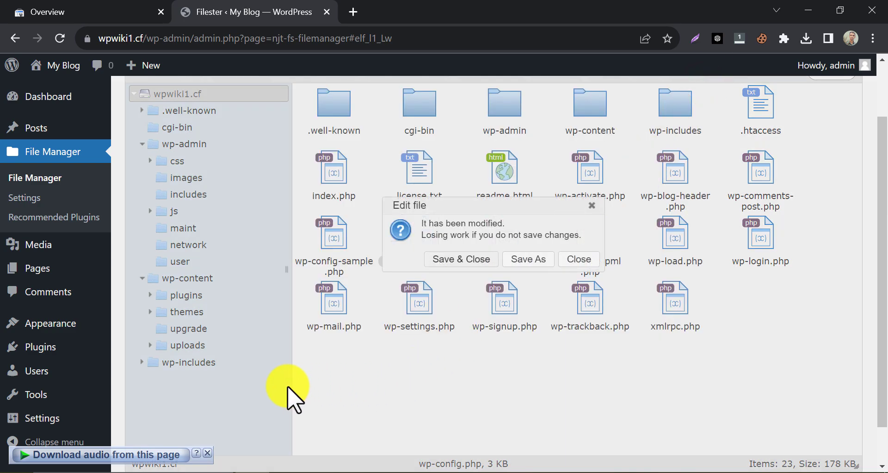
scroll(288, 387, up, 2)
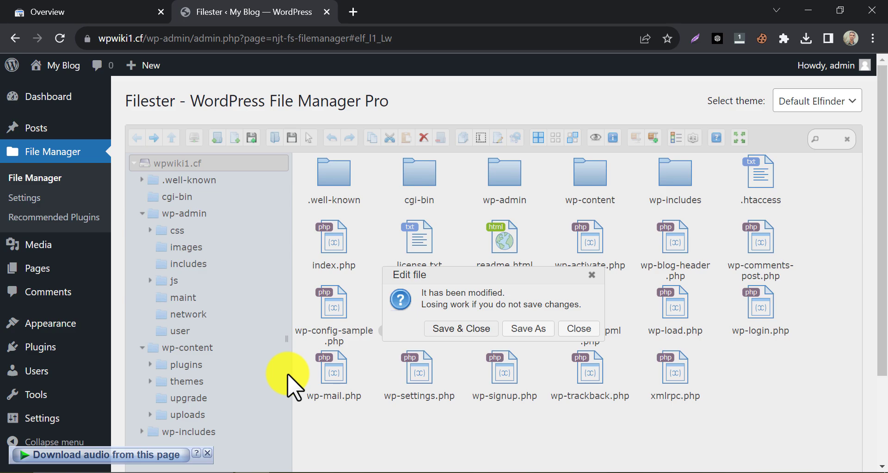
click(568, 328)
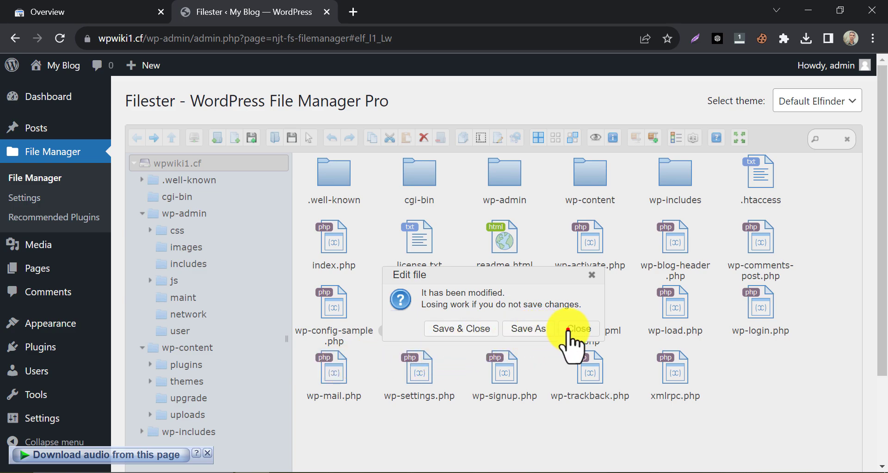